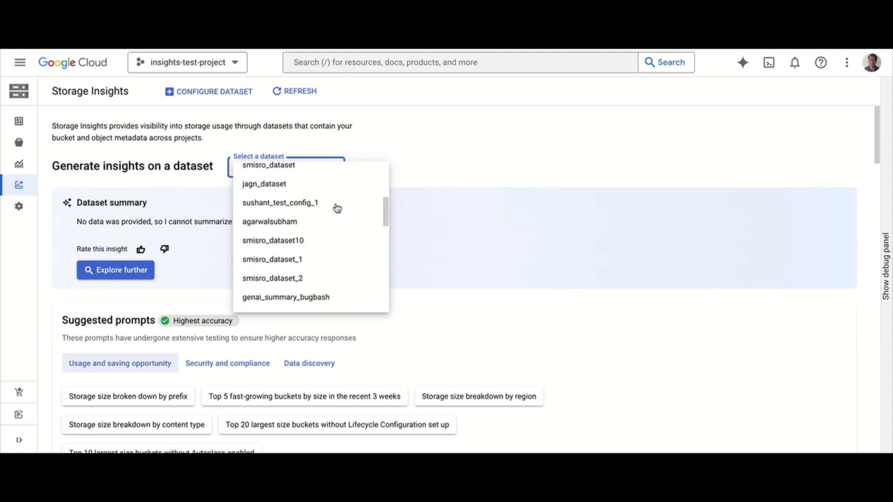
Select prod_subham_dataset as the dataset to generate insights on.
scroll(307, 191, down, 1)
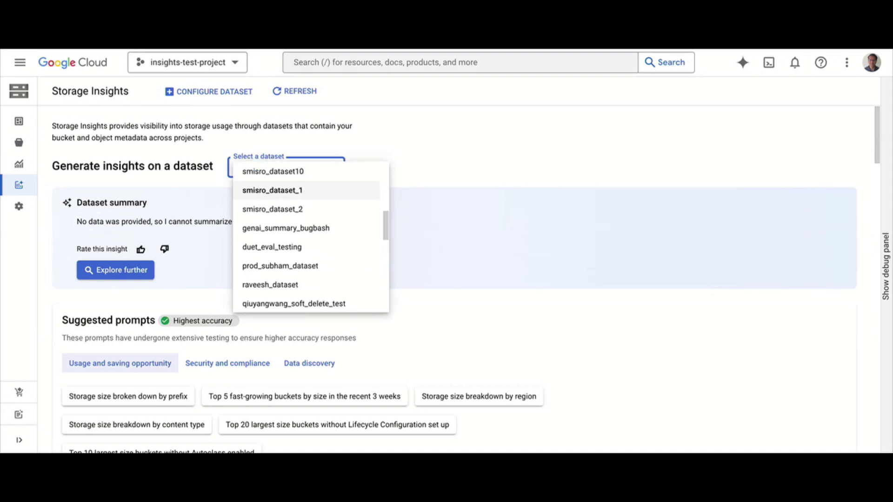
click(307, 265)
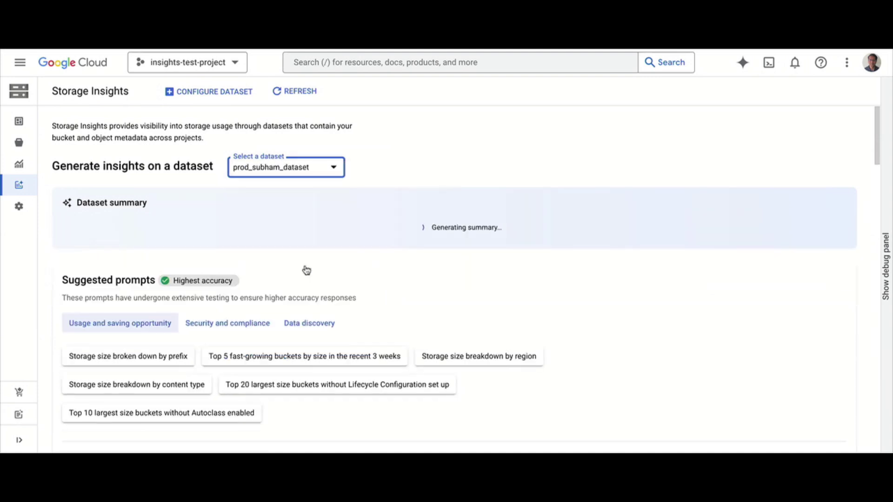
click(450, 127)
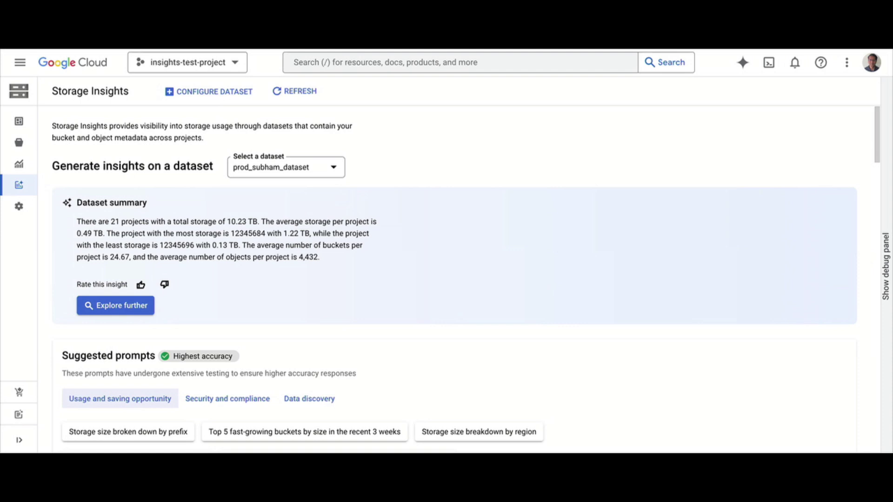
Review the dataset's suggested prompts, including those in the Security and compliance category.
scroll(500, 228, down, 4)
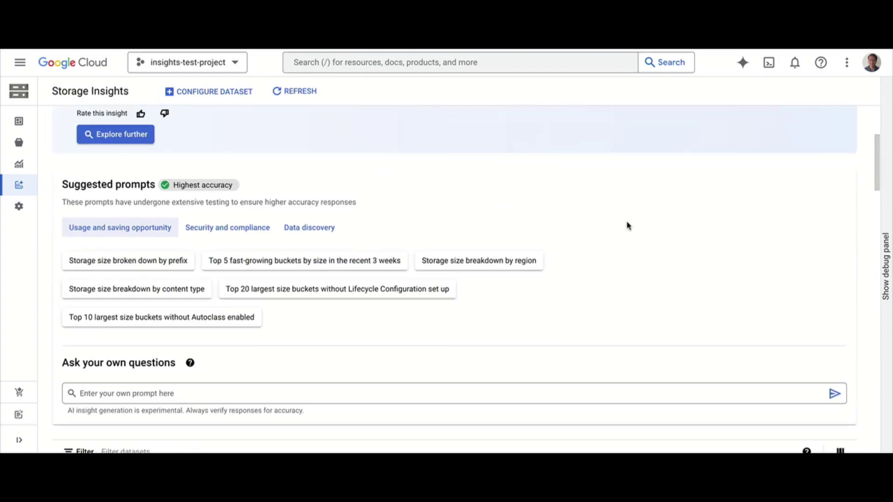
scroll(627, 226, down, 2)
scroll(628, 227, up, 1)
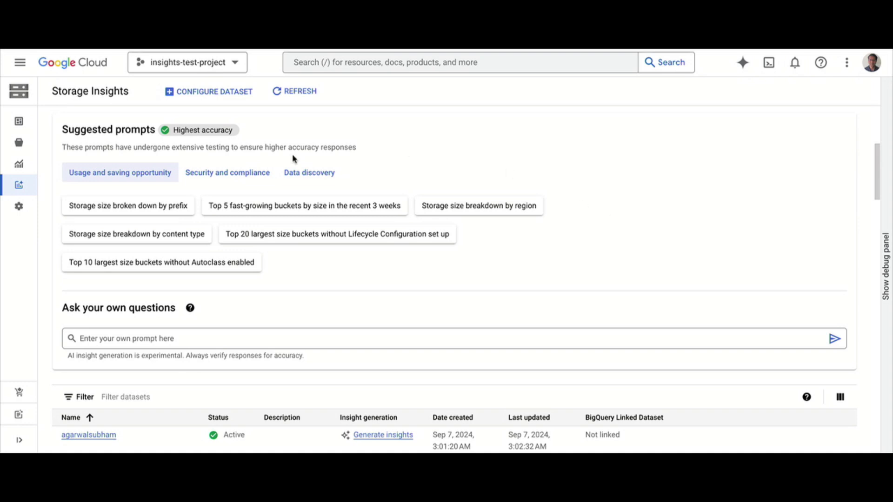
click(253, 173)
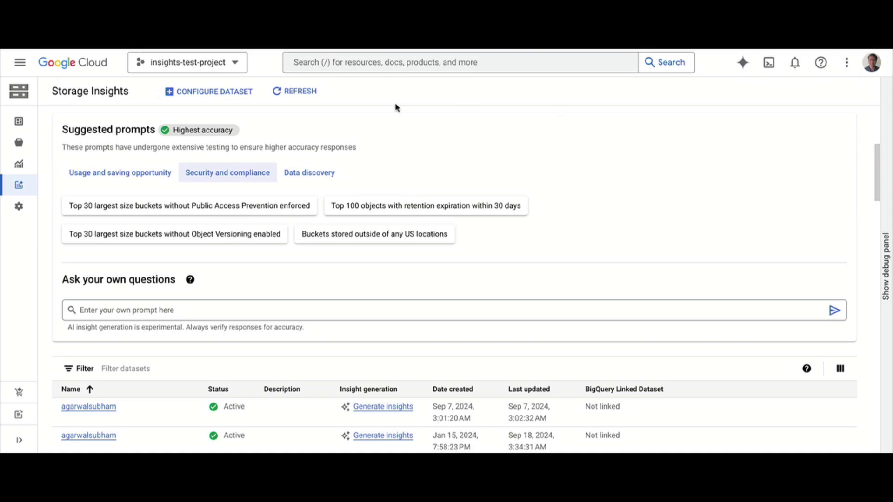
Run the suggested prompt "Storage size breakdown by region" from the Usage and saving opportunity category.
click(122, 178)
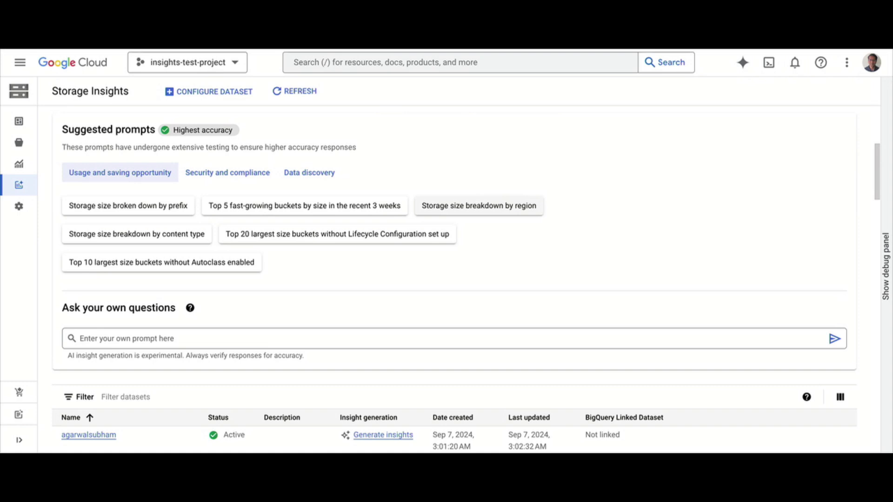
click(480, 205)
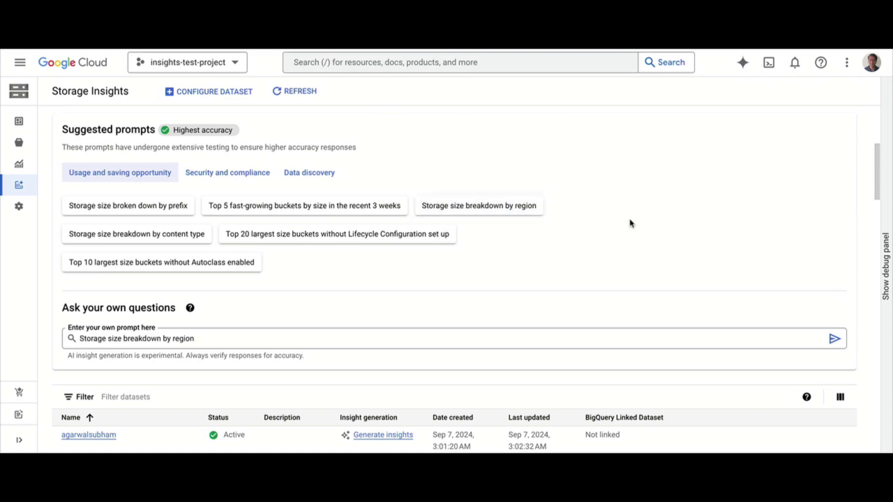
click(835, 342)
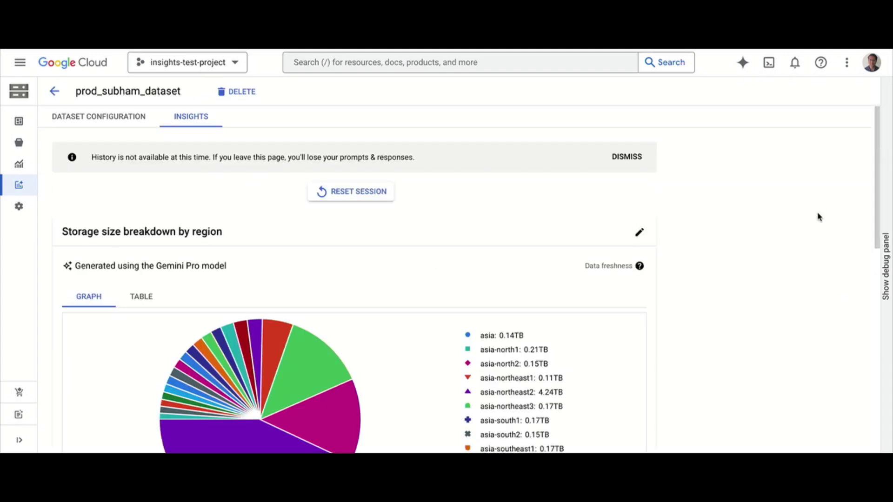
Examine the regional storage pie chart and read the data freshness explanation.
scroll(819, 217, down, 2)
scroll(817, 216, down, 3)
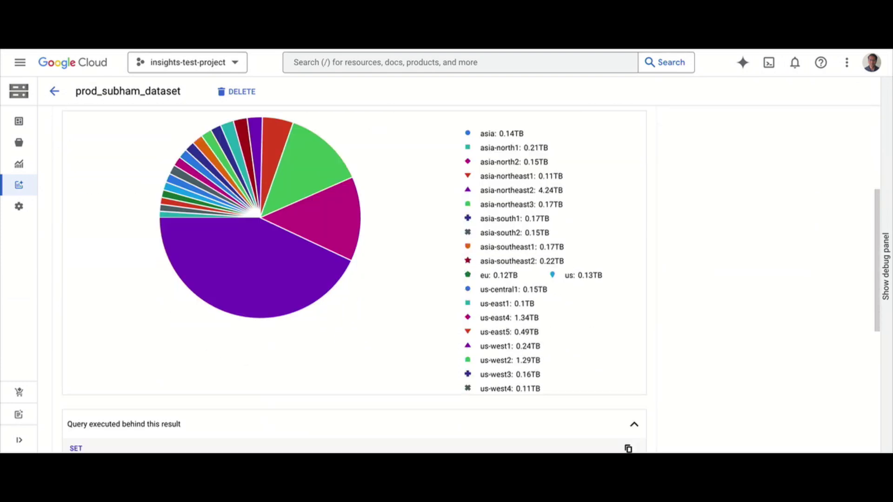
scroll(793, 205, up, 4)
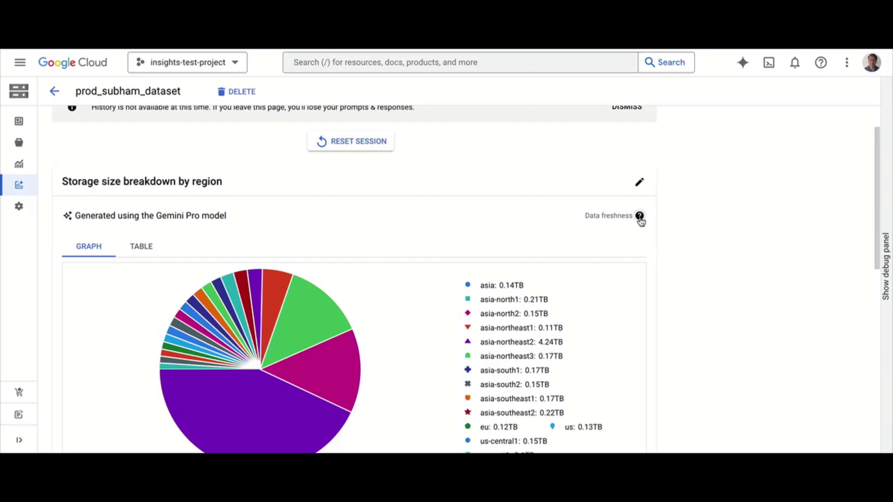
click(641, 217)
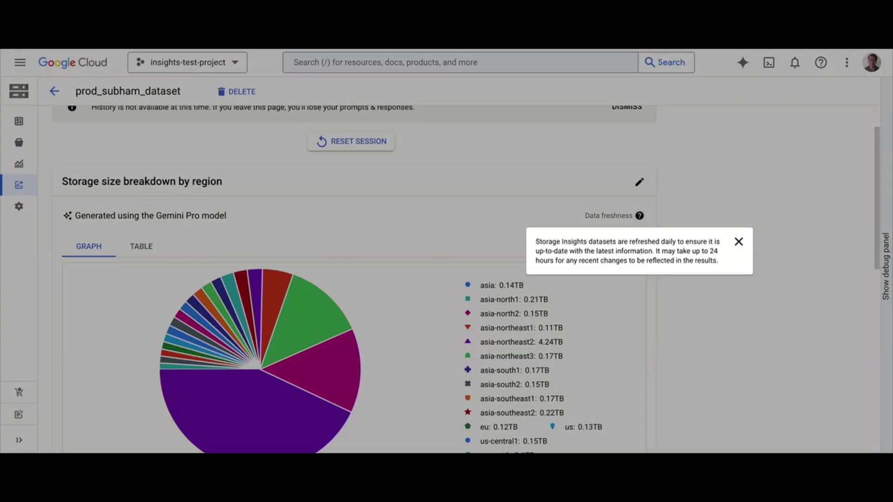
click(739, 241)
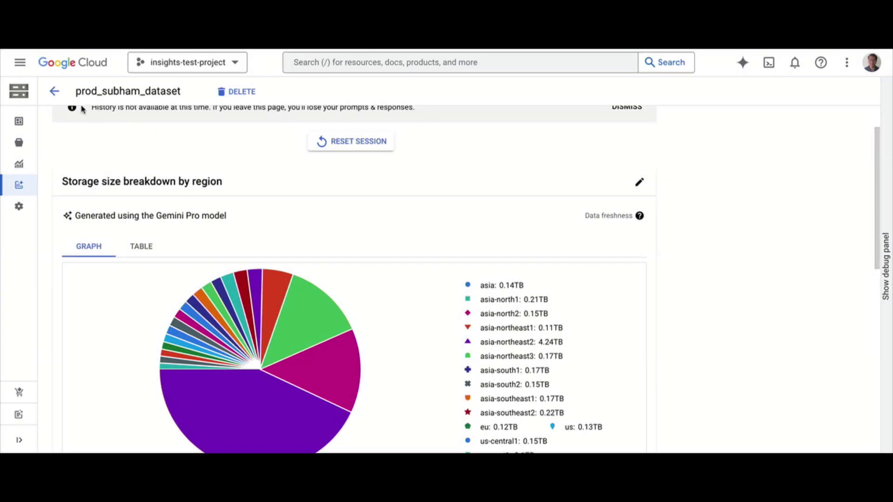
Reset the insights session to clear the regional breakdown prompt and its response.
scroll(206, 172, up, 1)
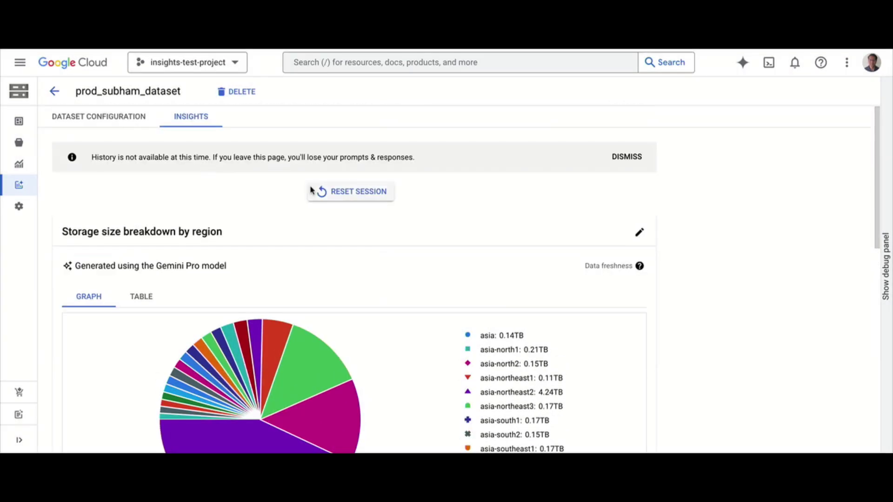
click(348, 198)
scroll(525, 289, down, 1)
scroll(525, 288, up, 1)
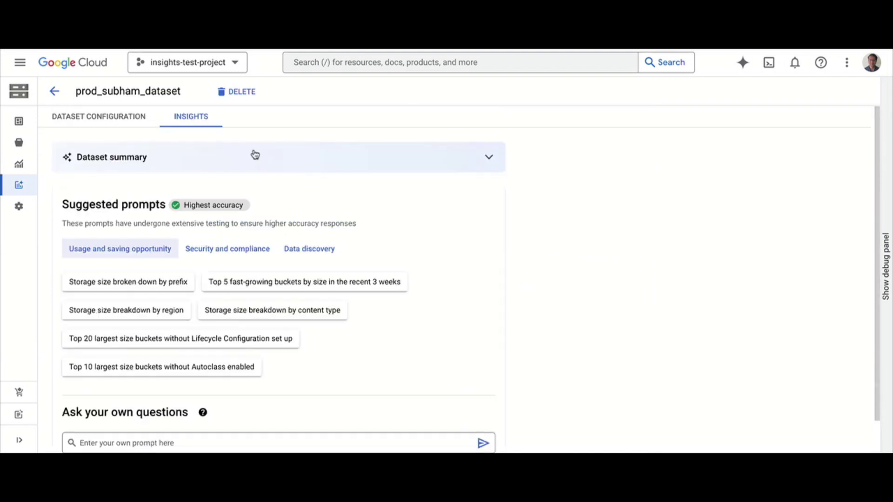
Return to the Storage Insights overview and select prod_subham_dataset again for generating insights.
click(54, 91)
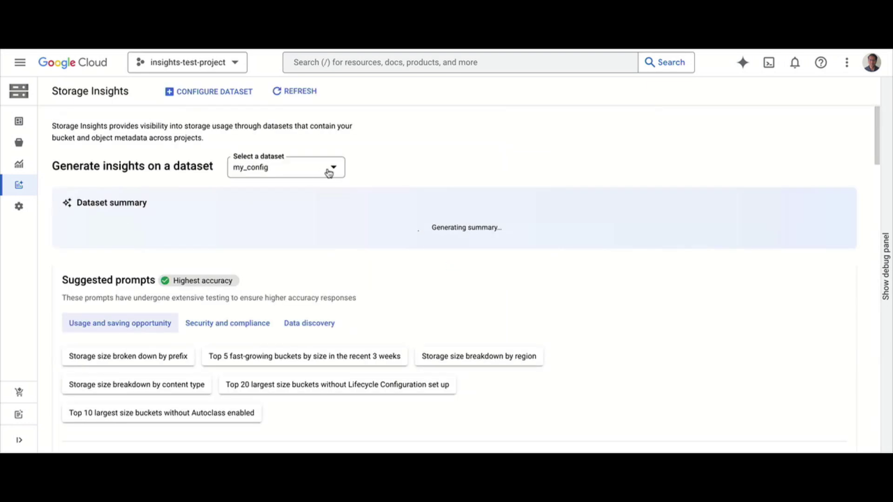
click(329, 170)
scroll(332, 225, down, 2)
scroll(332, 225, down, 4)
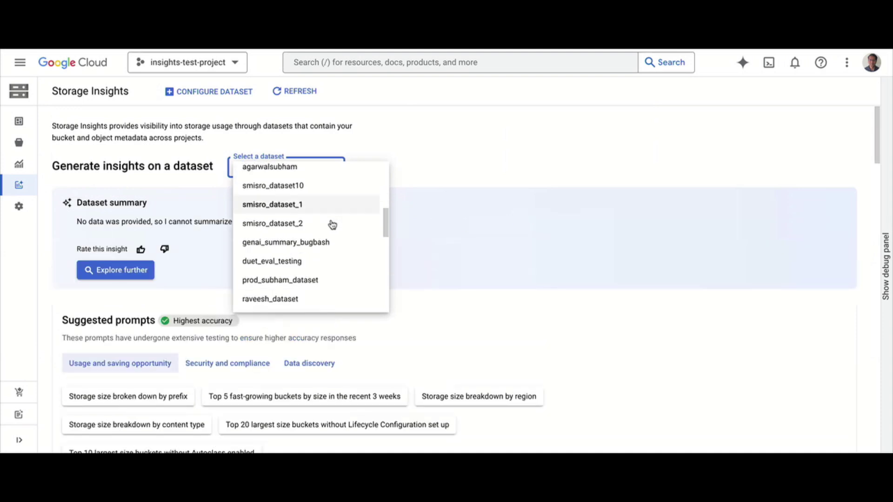
click(299, 252)
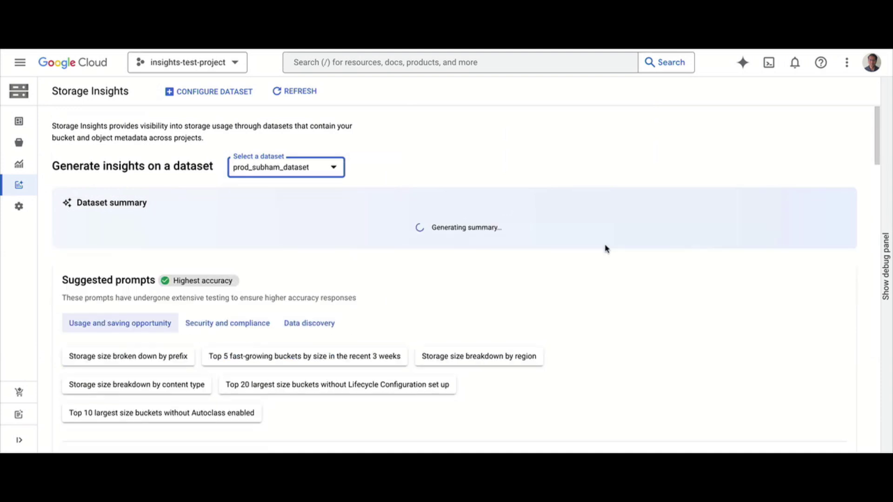
Submit the custom question "which buckets have objects with 'jpg' in name and are outside of 'us-central-1' region?".
scroll(606, 248, down, 4)
scroll(606, 248, down, 1)
click(326, 257)
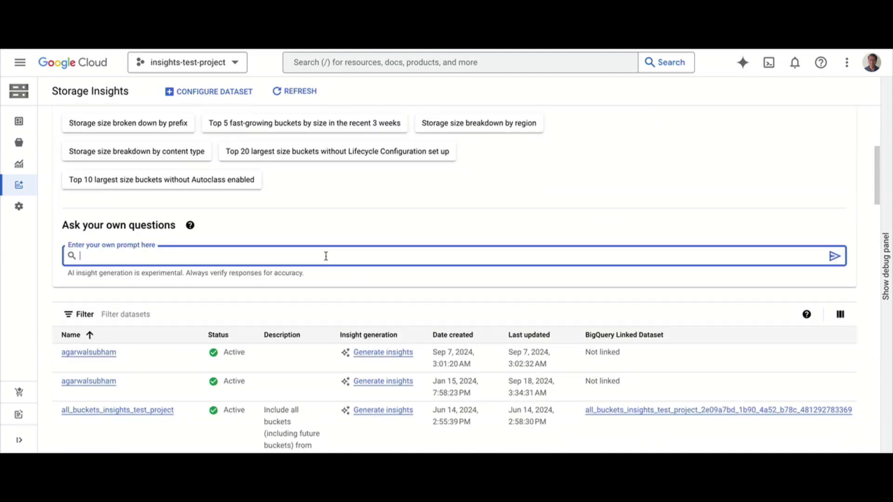
text(which buckets)
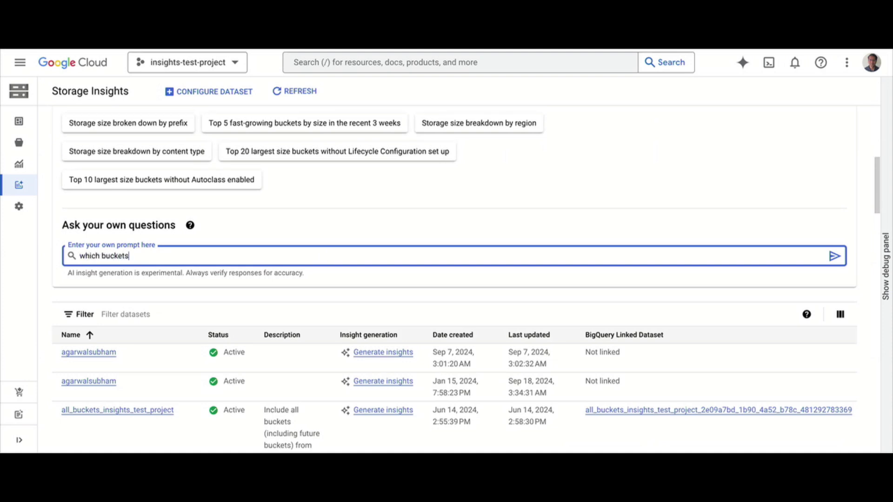
text( have objects with 'jpg' in)
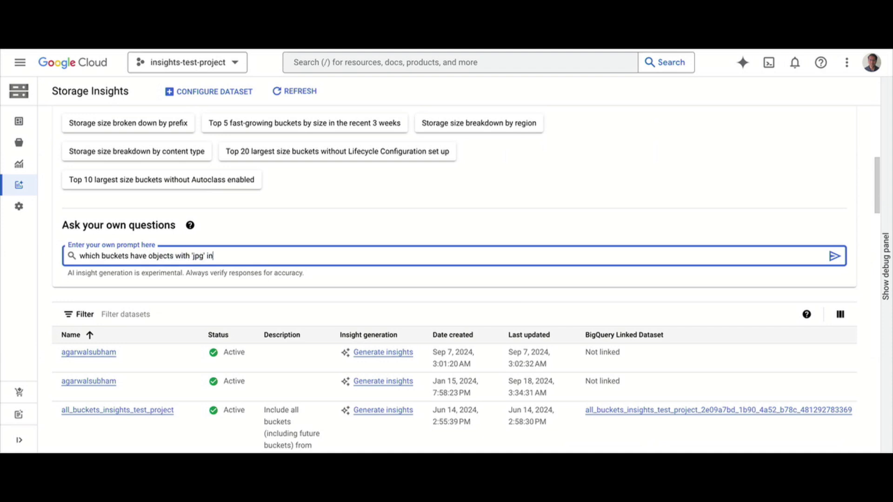
text( name and are outside of )
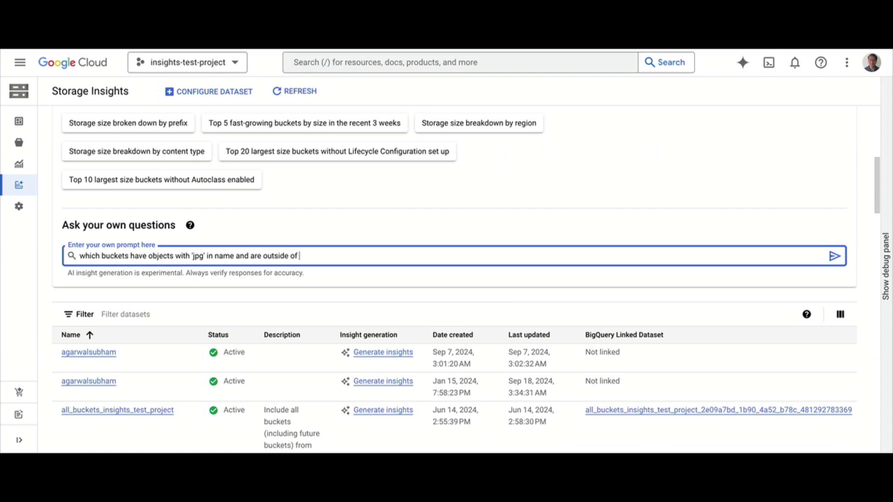
text('us-c)
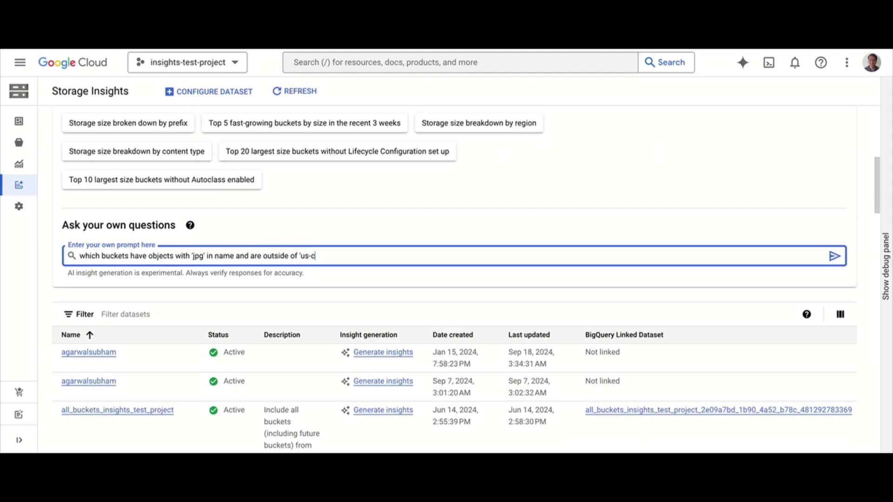
text(entral-1' region?)
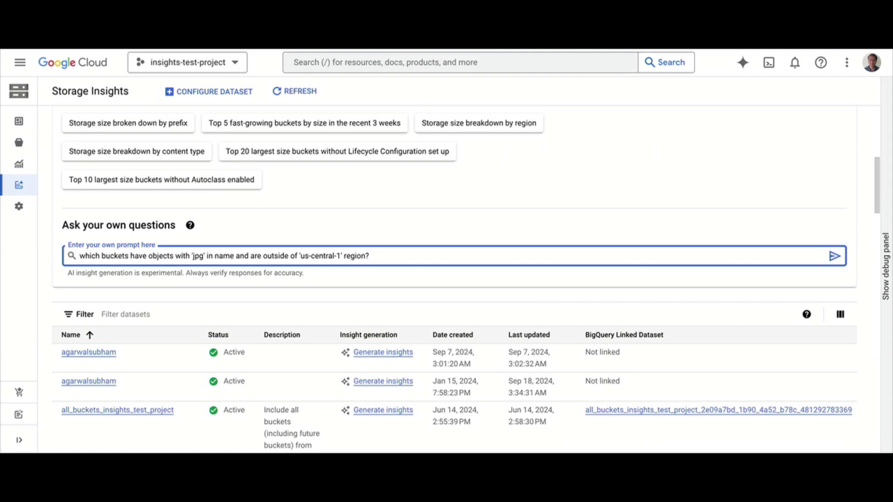
click(835, 257)
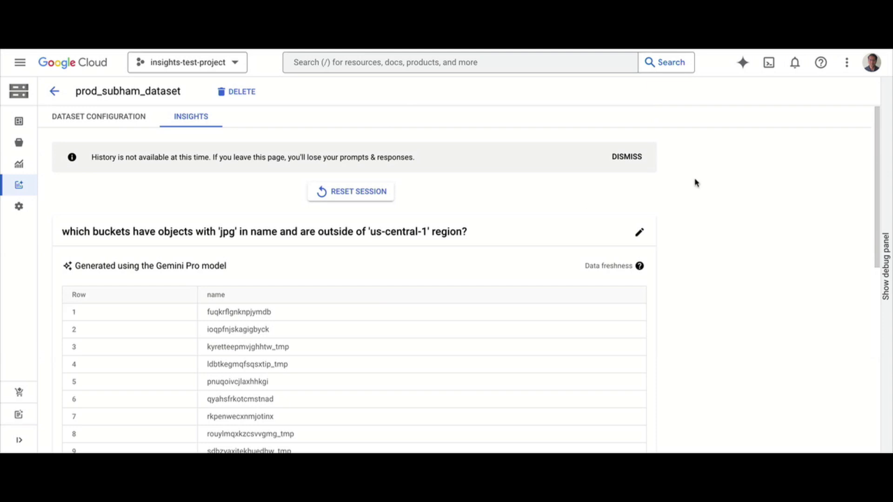
Examine the returned bucket list and read through the SQL query executed behind the result.
scroll(780, 189, down, 5)
scroll(780, 190, down, 4)
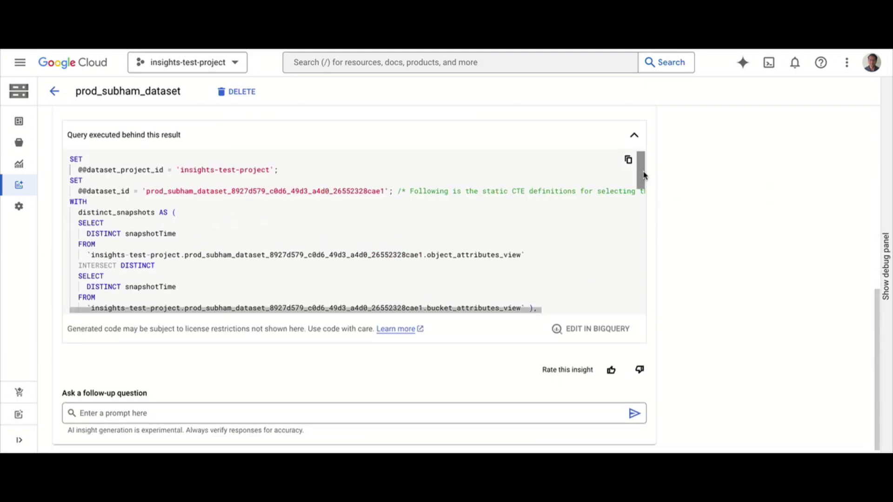
drag(641, 171, 642, 269)
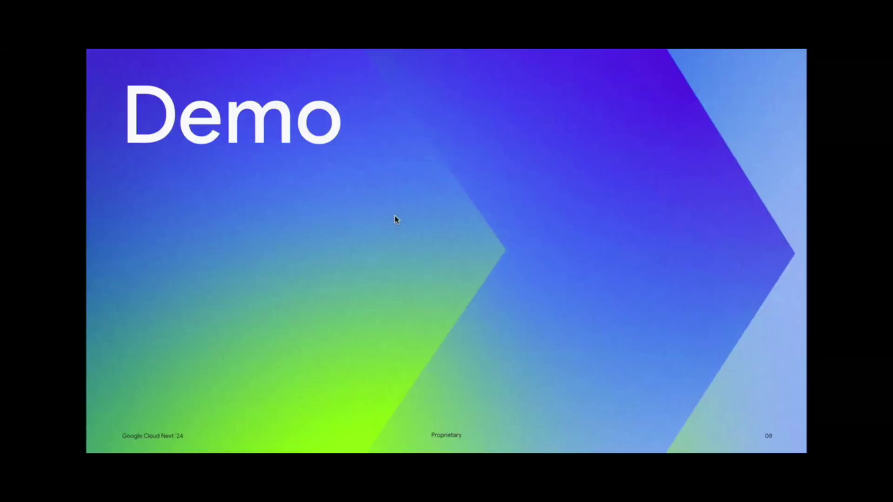
key(Right)
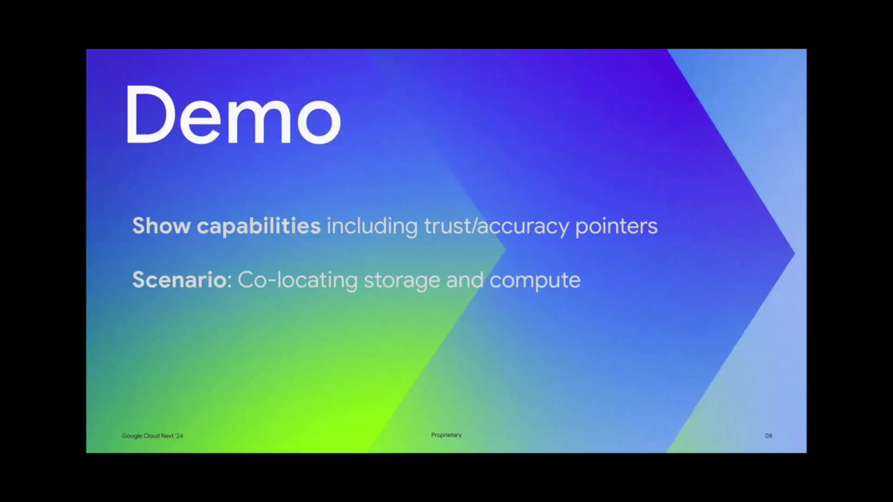